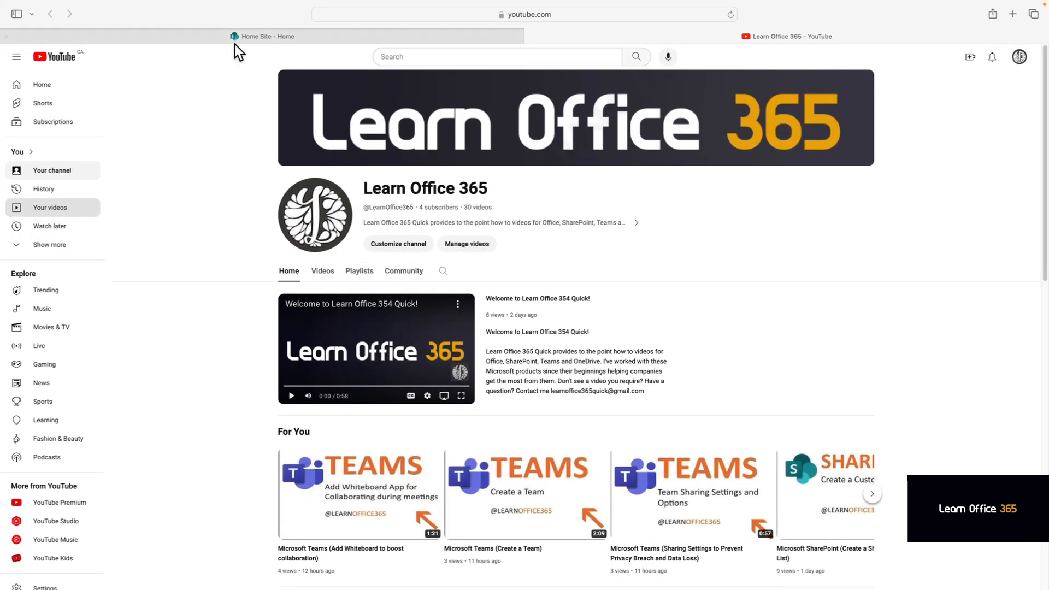
Switch to the SharePoint Home Site and open the versioning settings of its Documents library.
{"action": "left_click", "coordinate": [247, 38]}
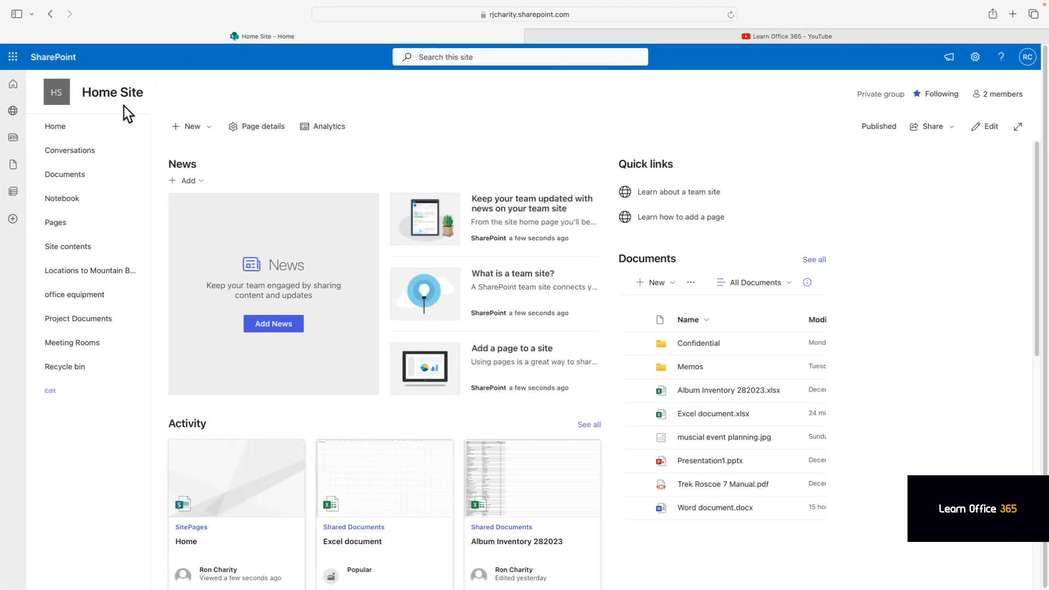
{"action": "left_click", "coordinate": [71, 179]}
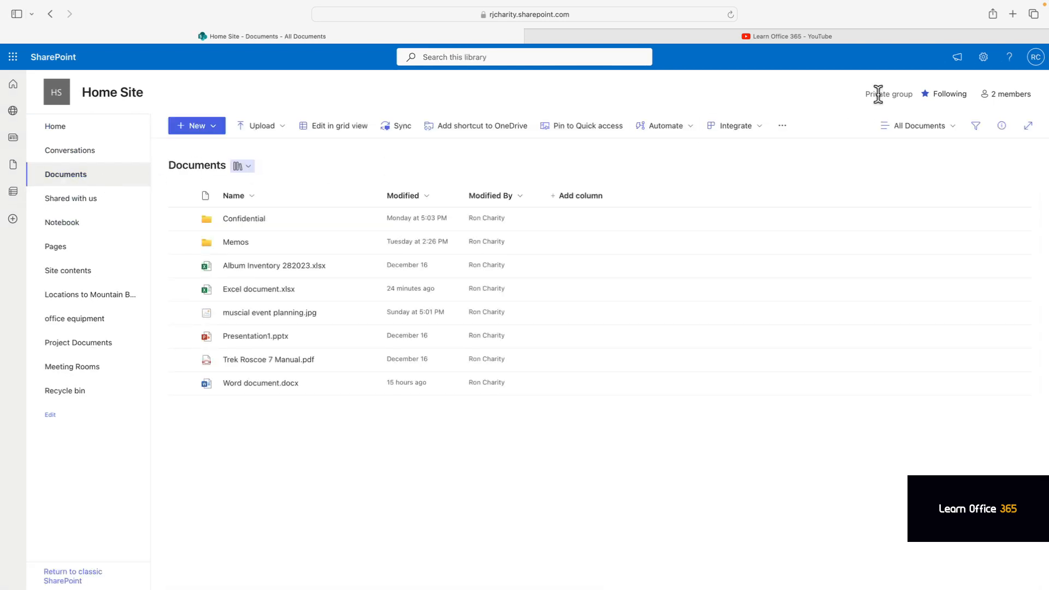
{"action": "left_click", "coordinate": [984, 57]}
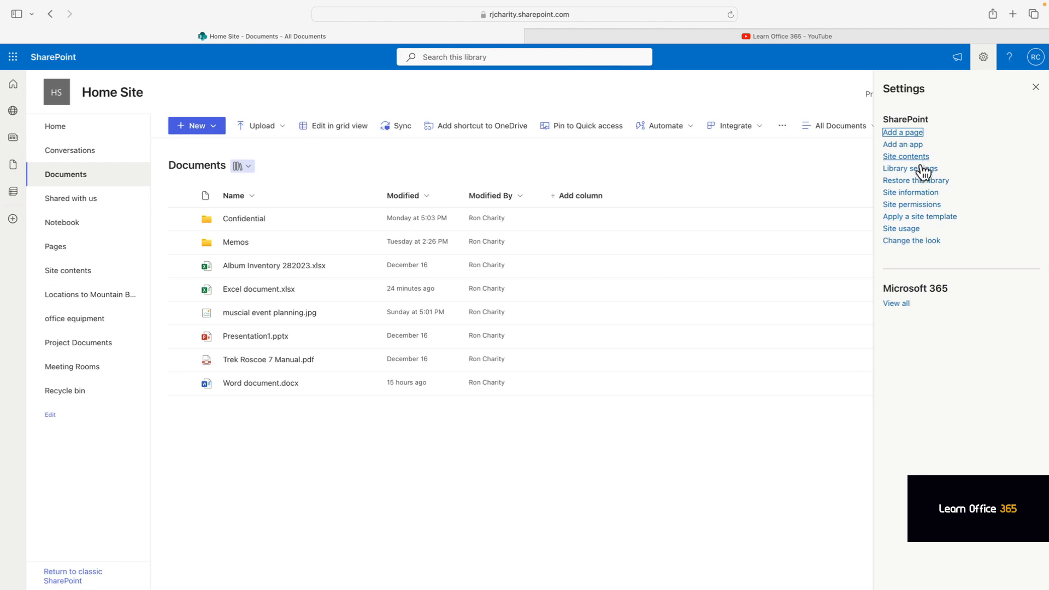
{"action": "left_click", "coordinate": [922, 169]}
{"action": "left_click", "coordinate": [923, 208]}
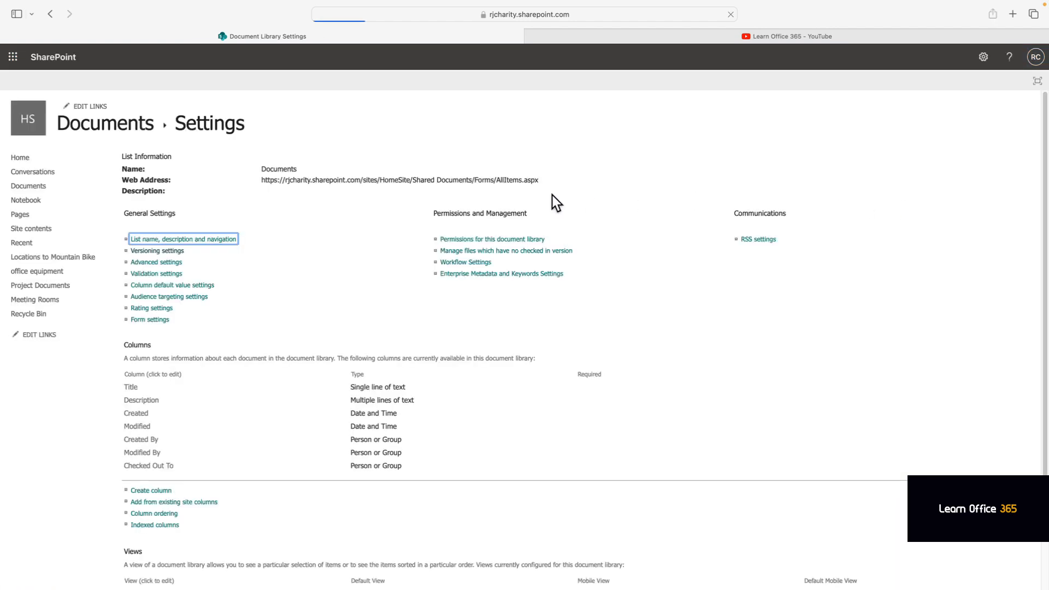
{"action": "left_click", "coordinate": [172, 251]}
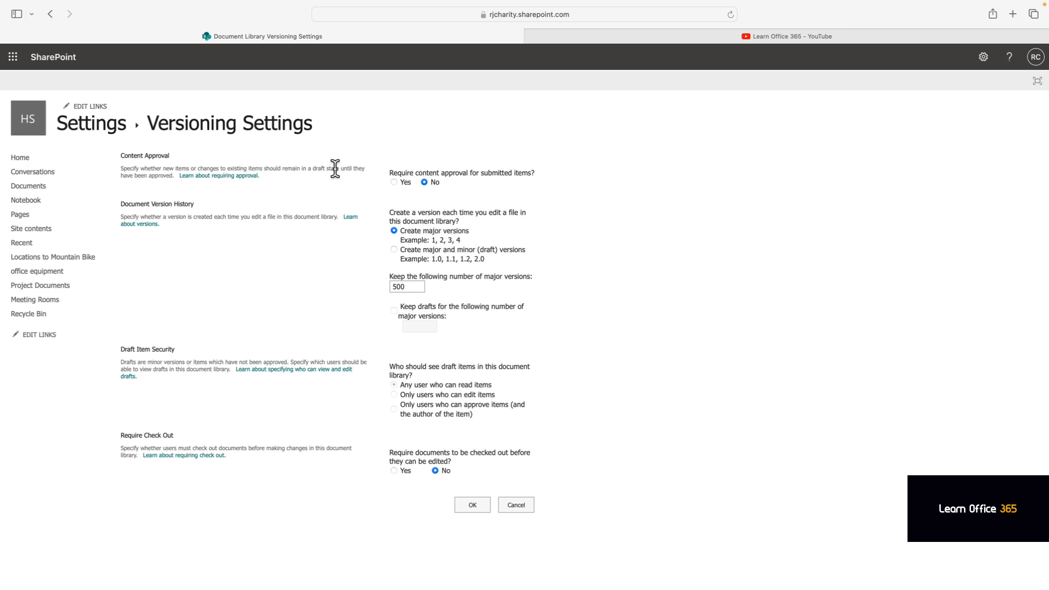
Require content approval and document check-out for the library, keep 100 major versions, and save the versioning settings.
{"action": "left_click", "coordinate": [394, 183]}
{"action": "left_click_drag", "start_coordinate": [410, 288], "coordinate": [382, 288]}
{"action": "type", "text": "100"}
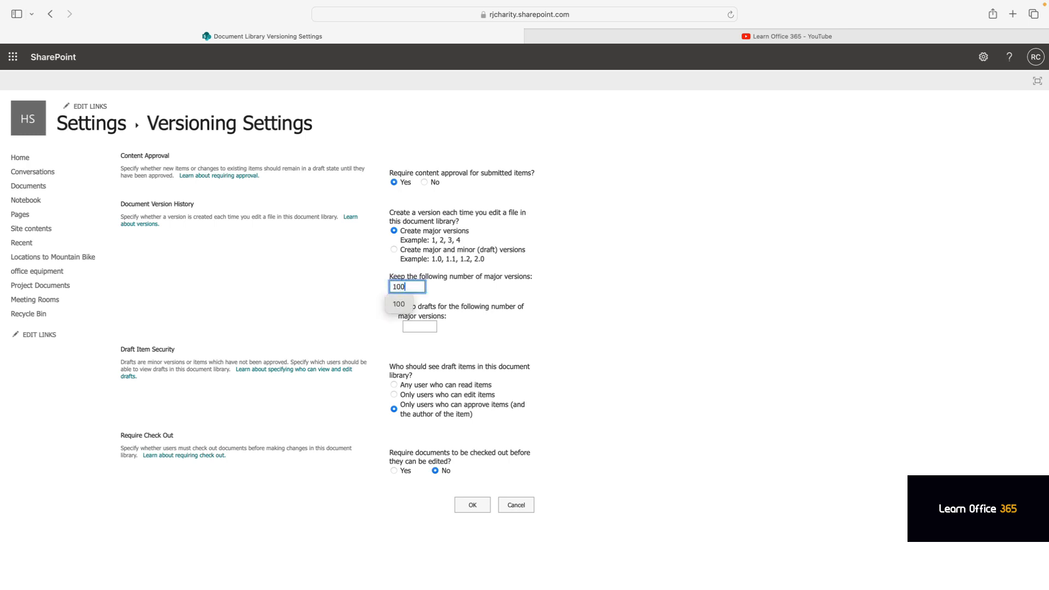
{"action": "left_click", "coordinate": [356, 291]}
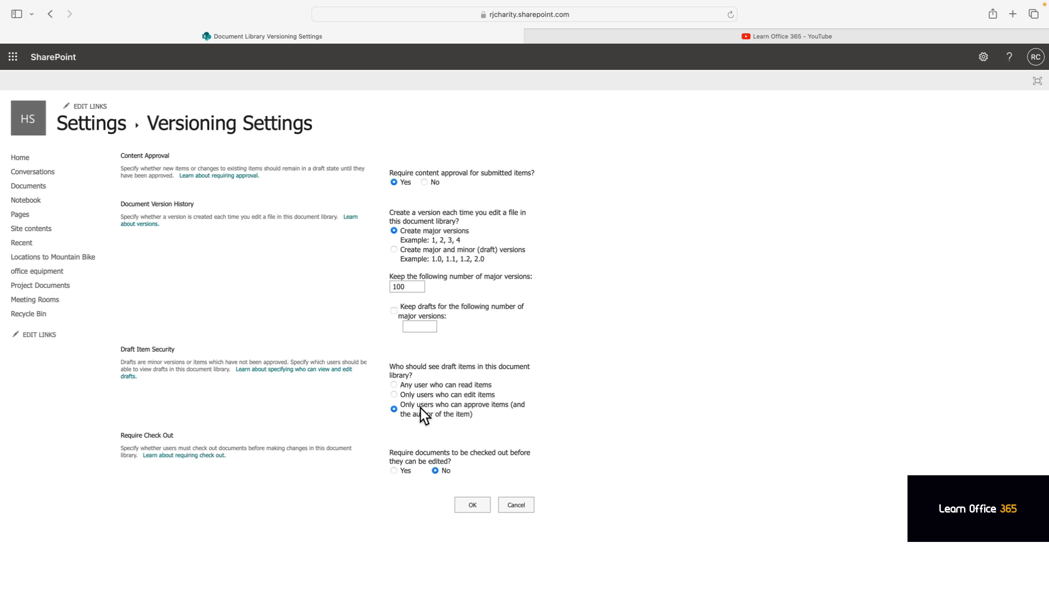
{"action": "left_click", "coordinate": [394, 471]}
{"action": "left_click", "coordinate": [473, 506]}
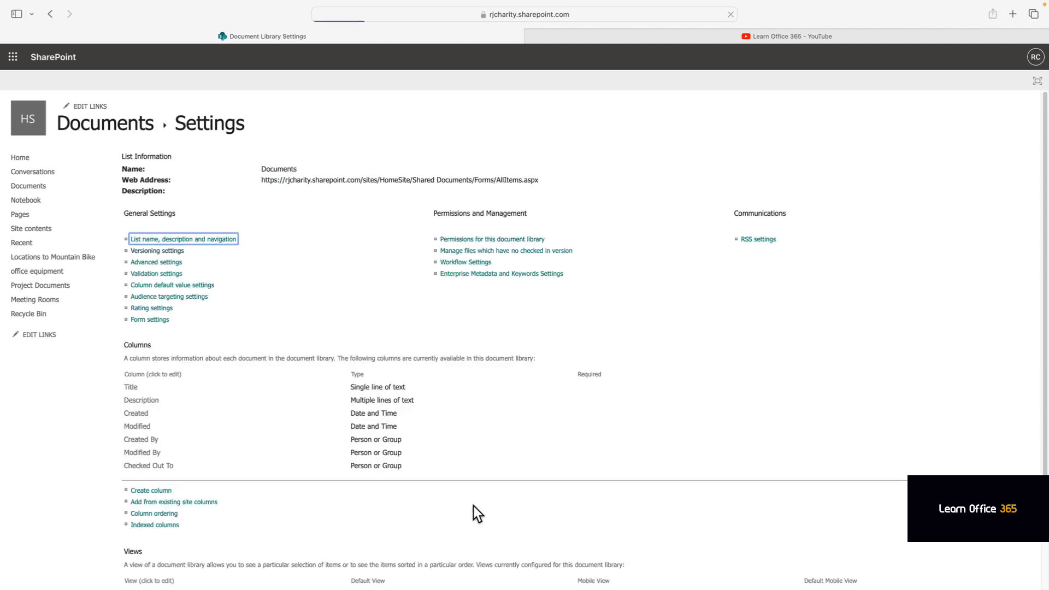
Return to the Documents library and check out Excel document.xlsx.
{"action": "left_click", "coordinate": [38, 188]}
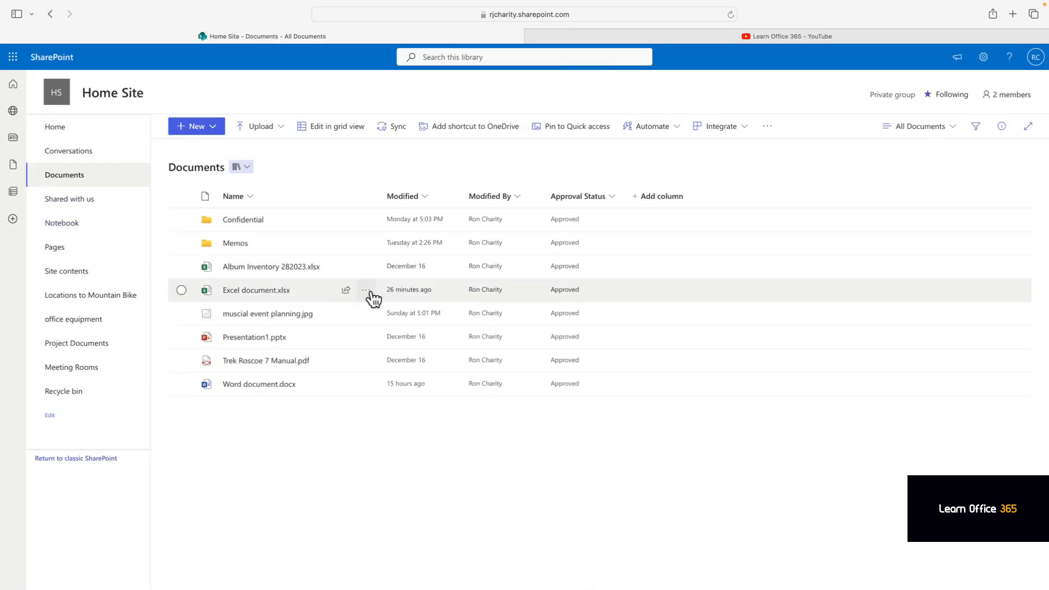
{"action": "left_click", "coordinate": [366, 290]}
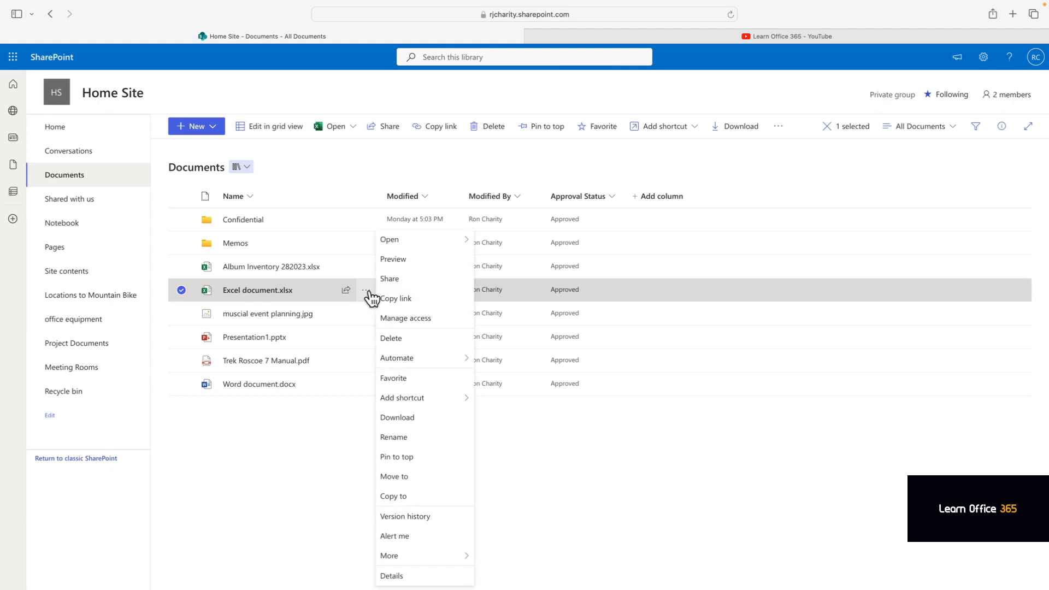
{"action": "mouse_move", "coordinate": [421, 557]}
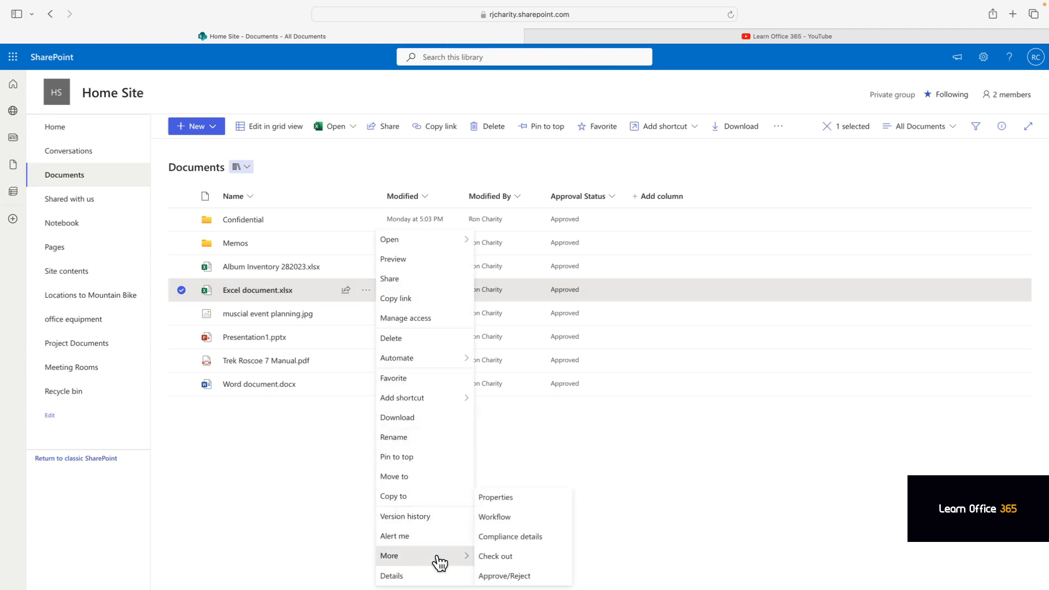
{"action": "left_click", "coordinate": [497, 556]}
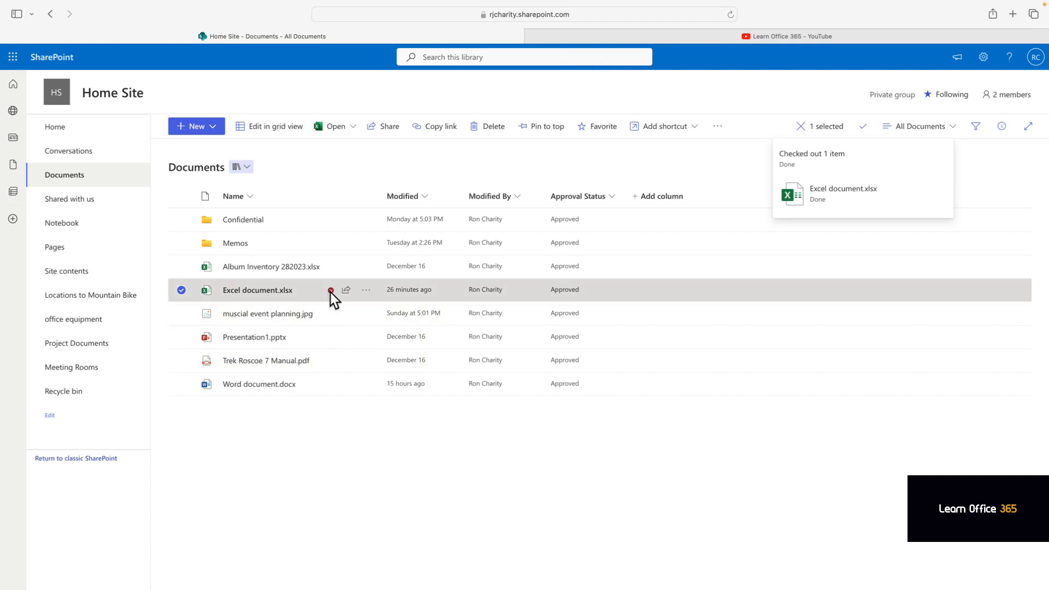
{"action": "mouse_move", "coordinate": [330, 293]}
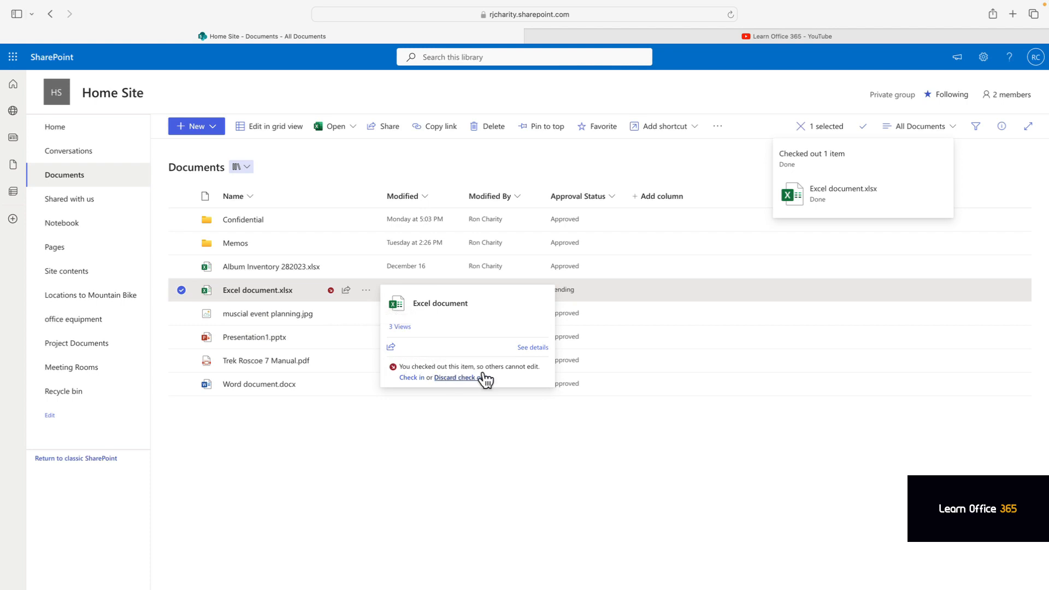
Open Excel document.xlsx in the Microsoft Excel desktop app, allowing the website to launch it.
{"action": "left_click", "coordinate": [366, 291]}
{"action": "mouse_move", "coordinate": [396, 243]}
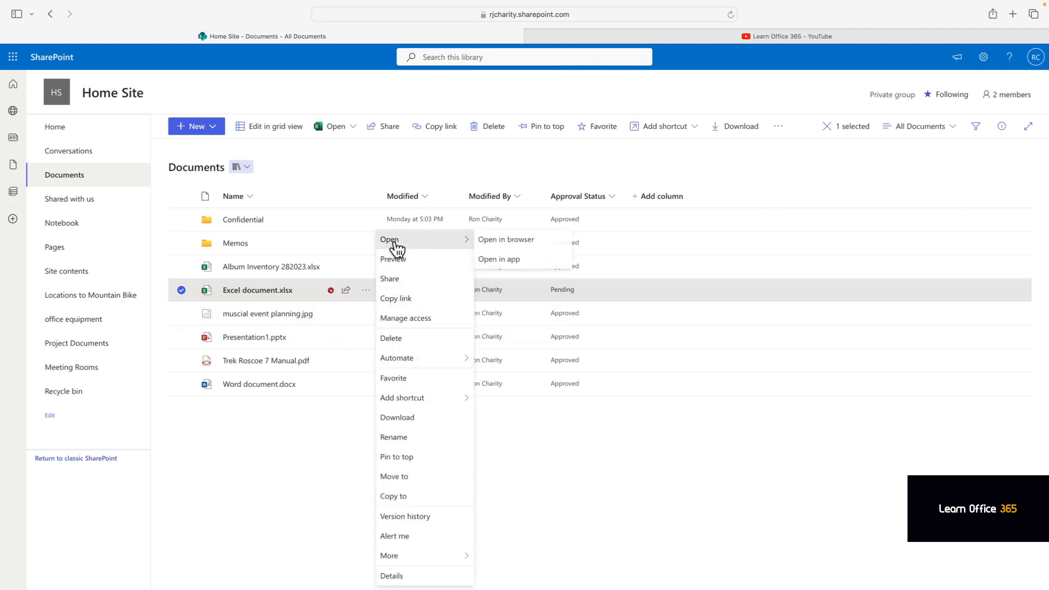
{"action": "left_click", "coordinate": [502, 260]}
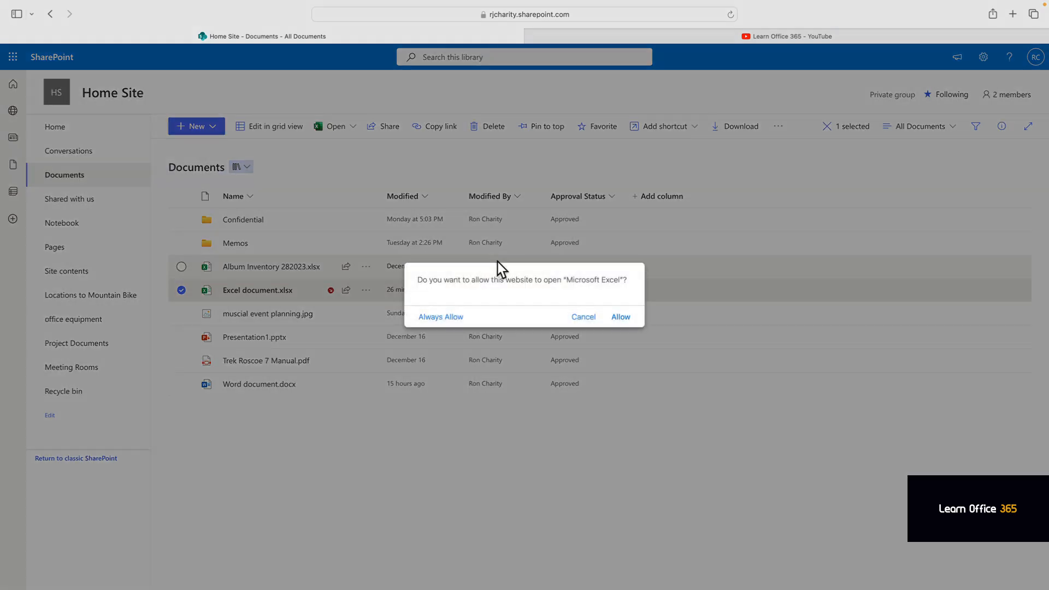
{"action": "left_click", "coordinate": [621, 317]}
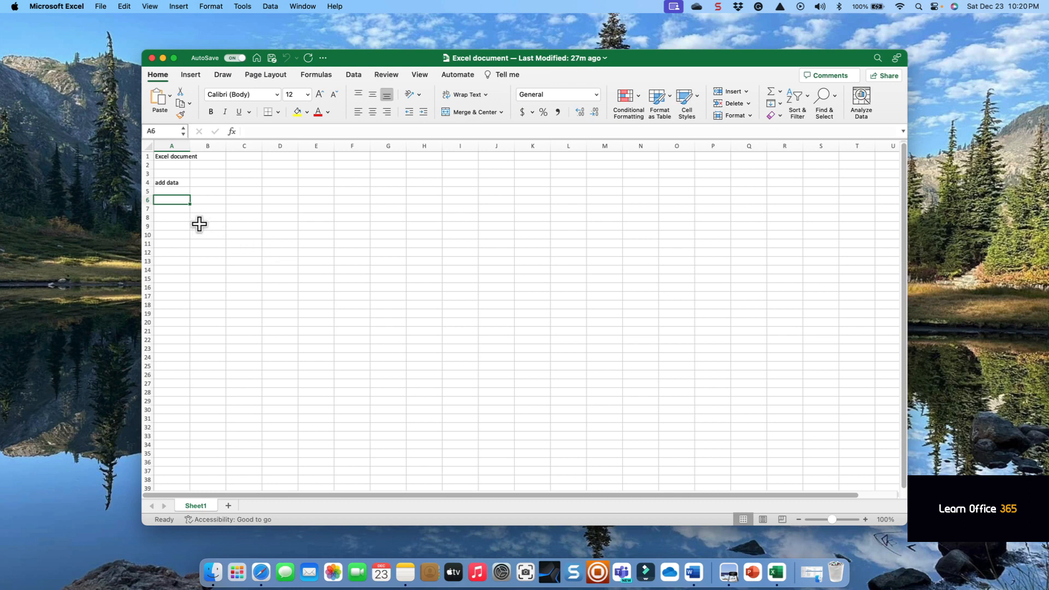
Enter "new content added" in cell A8 and save the workbook.
{"action": "left_click", "coordinate": [184, 217]}
{"action": "type", "text": "new content added"}
{"action": "key", "text": "Return"}
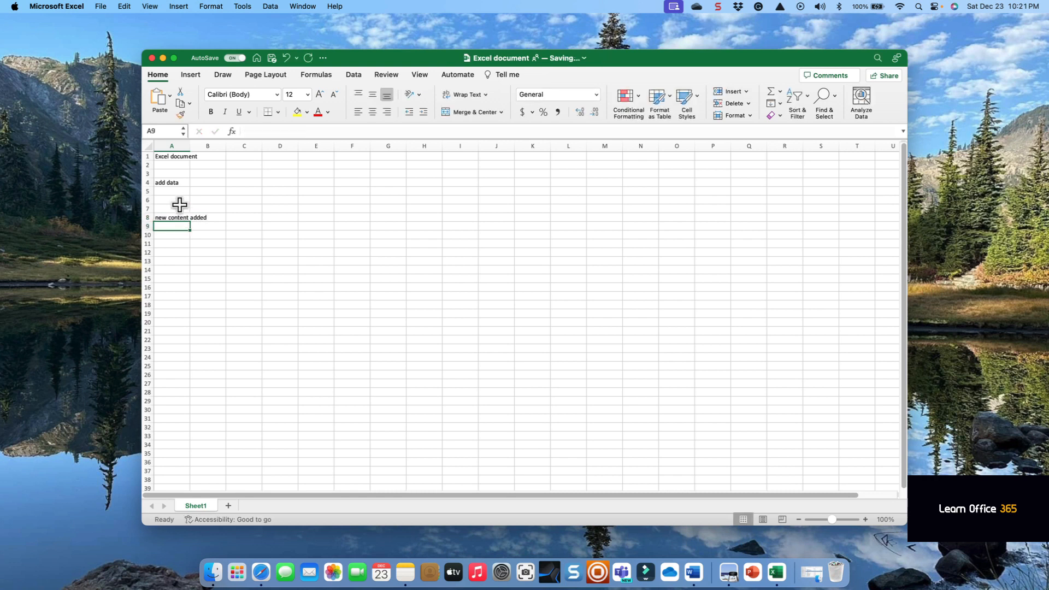
{"action": "left_click", "coordinate": [99, 7]}
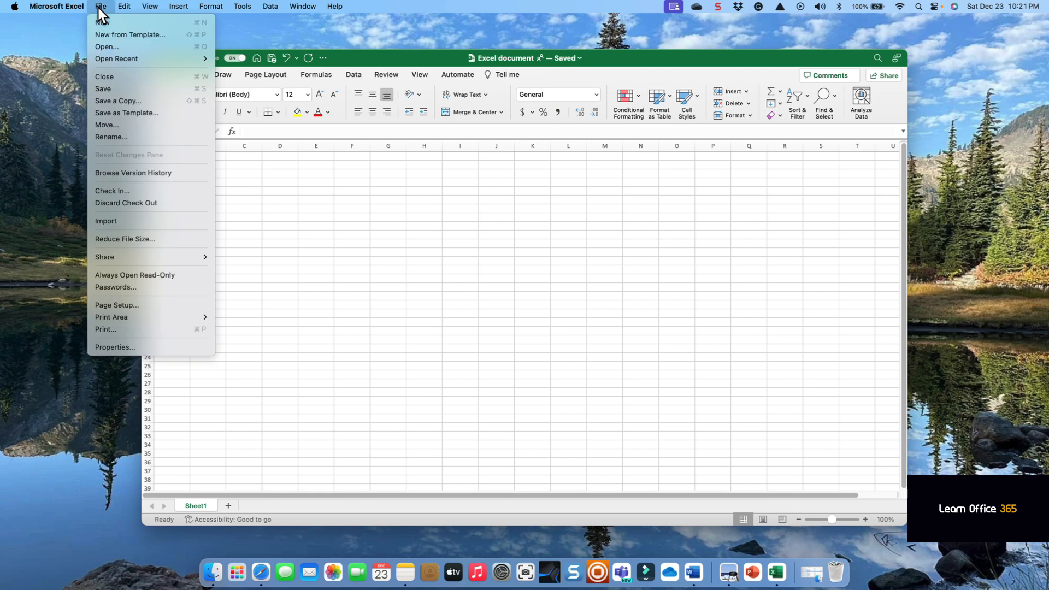
{"action": "left_click", "coordinate": [103, 89]}
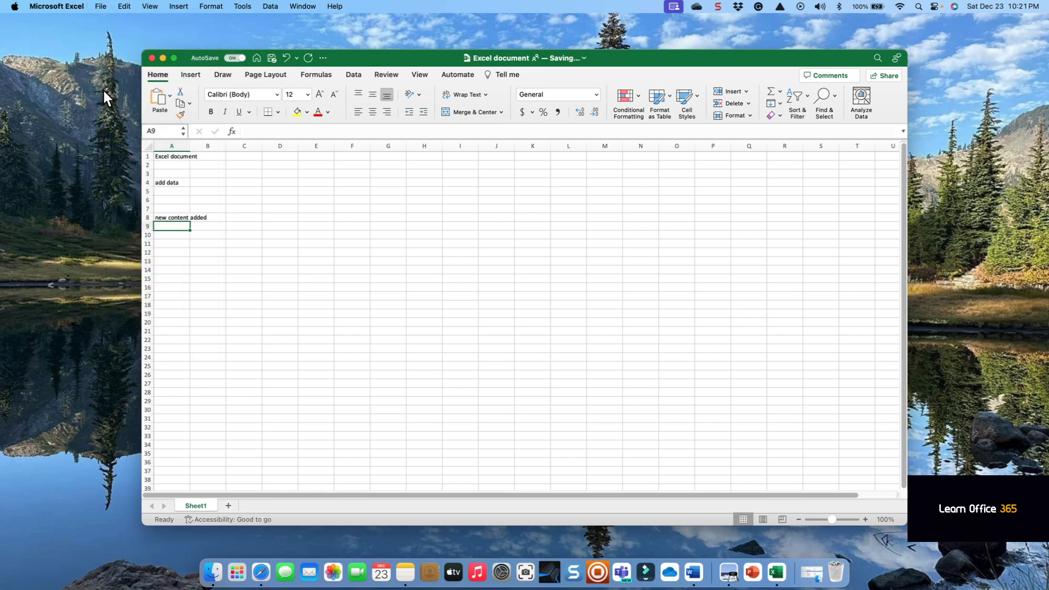
Check in the workbook with the version comment "Made edits for marketing" and close its window.
{"action": "left_click", "coordinate": [101, 7]}
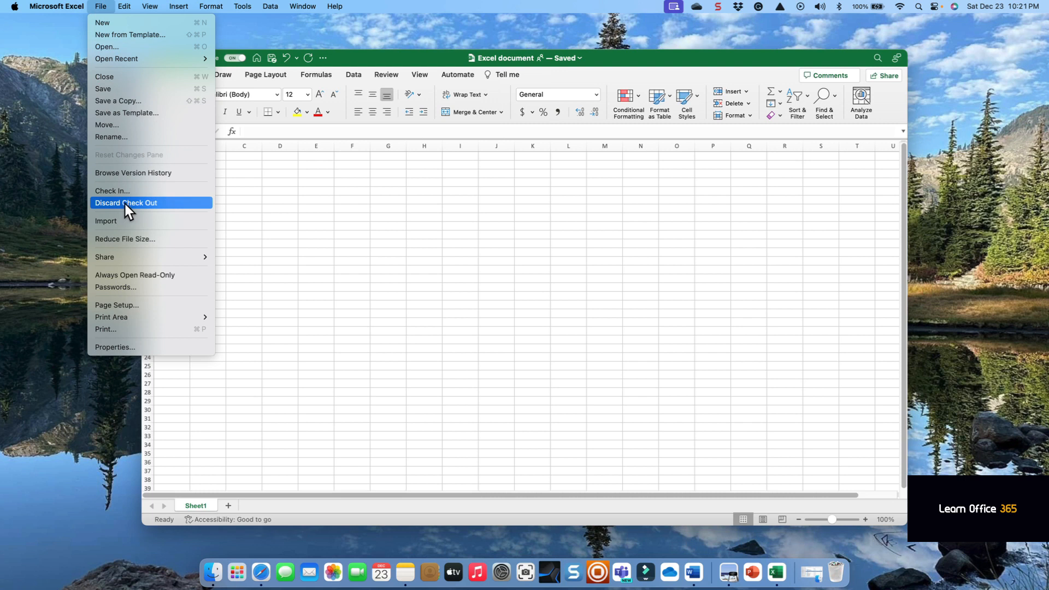
{"action": "left_click", "coordinate": [114, 192]}
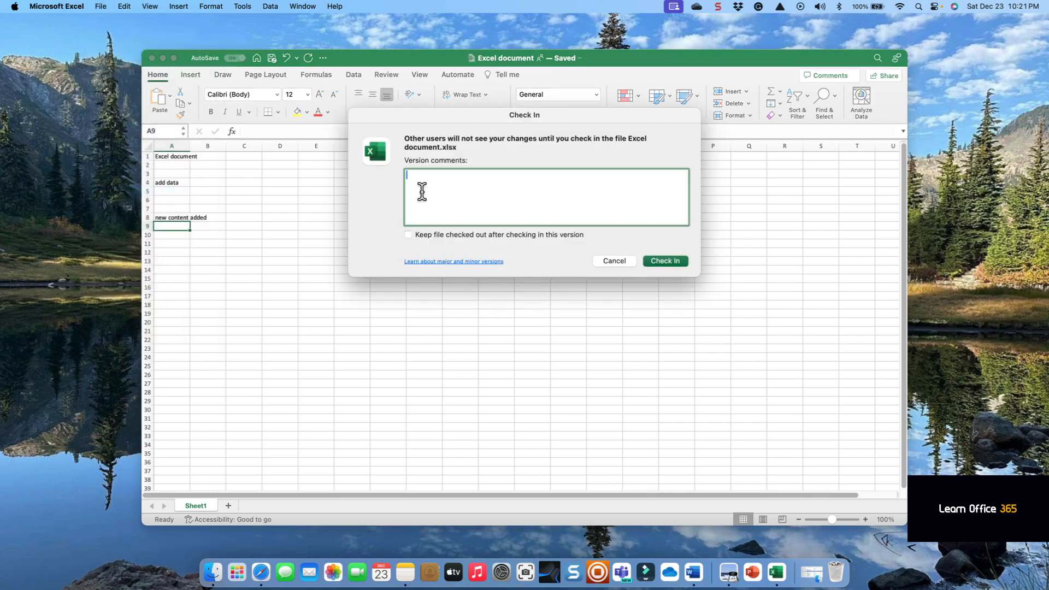
{"action": "type", "text": "Made edits for marketing"}
{"action": "left_click", "coordinate": [665, 261]}
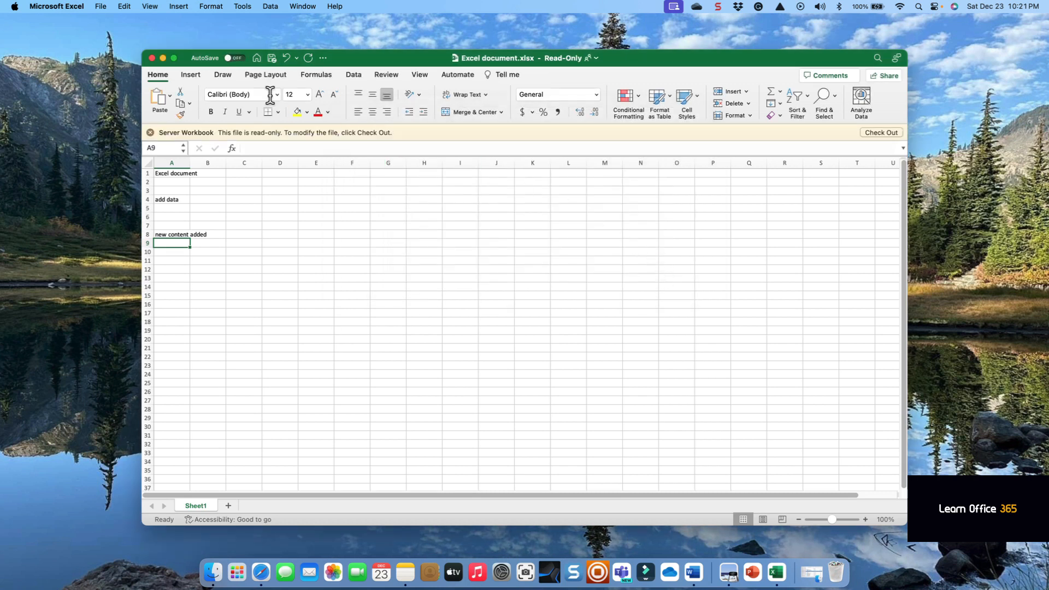
{"action": "left_click", "coordinate": [150, 57]}
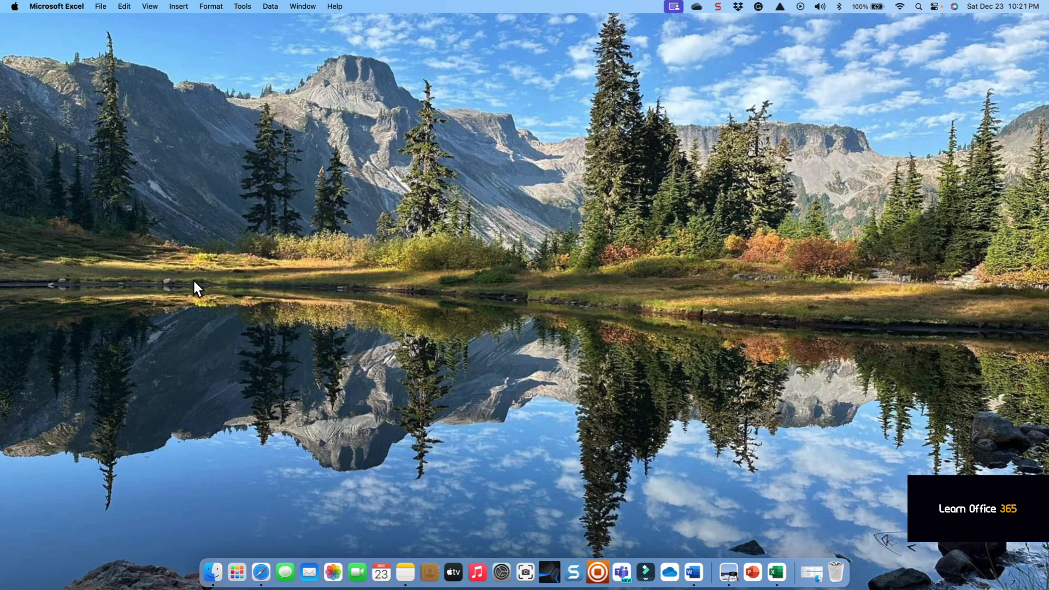
Switch back to SharePoint in Safari and review the version history of Excel document.xlsx.
{"action": "left_click", "coordinate": [264, 562]}
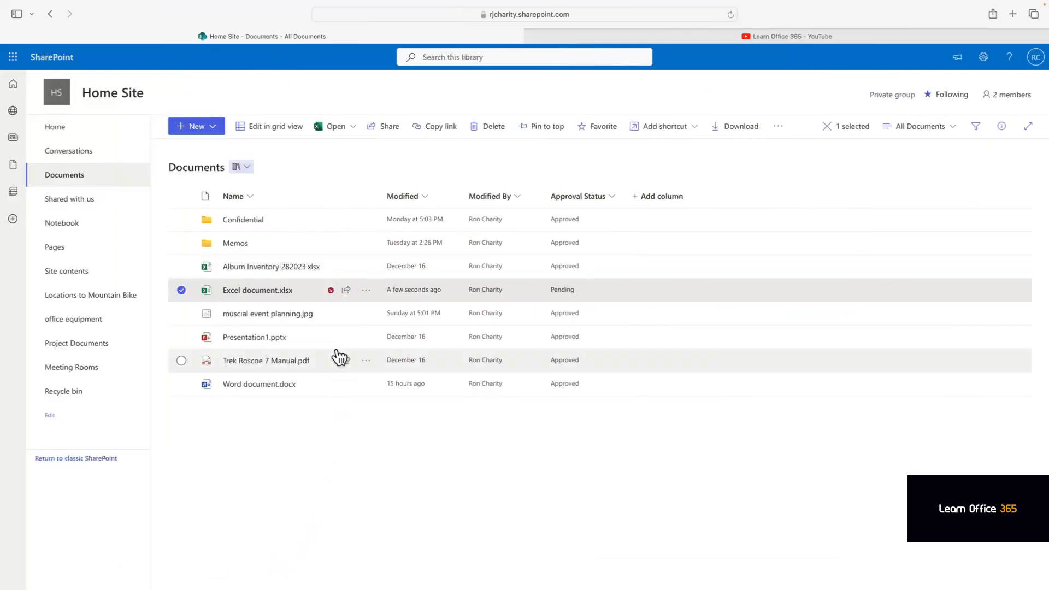
{"action": "mouse_move", "coordinate": [354, 295]}
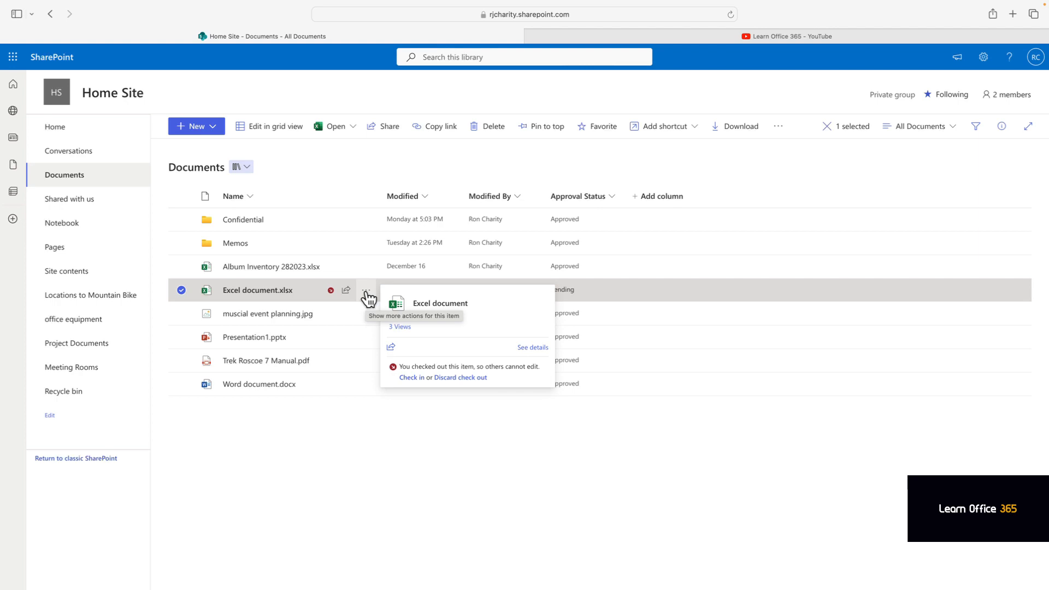
{"action": "left_click", "coordinate": [366, 291]}
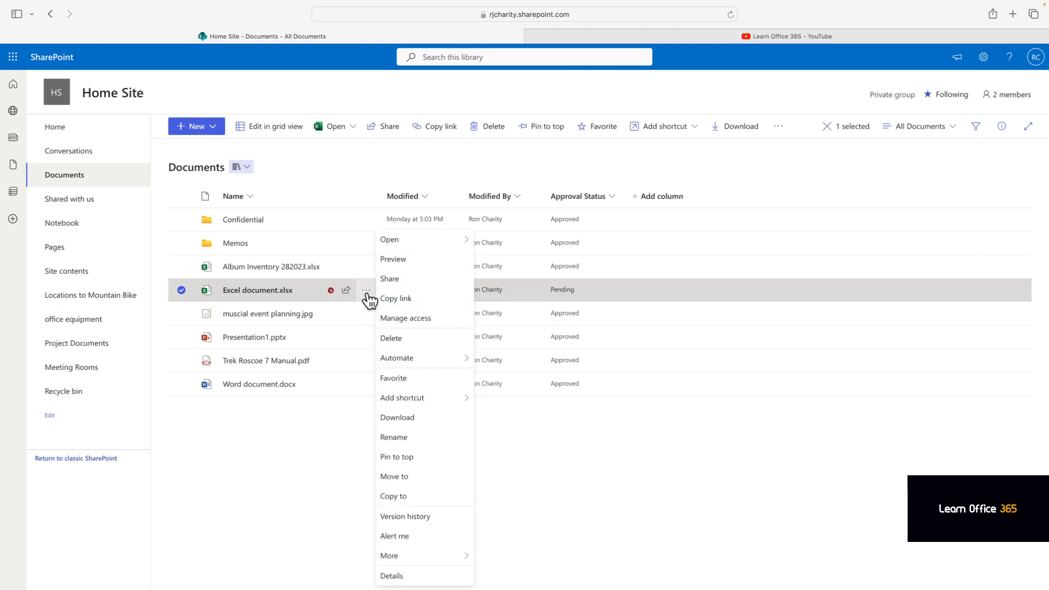
{"action": "left_click", "coordinate": [436, 518]}
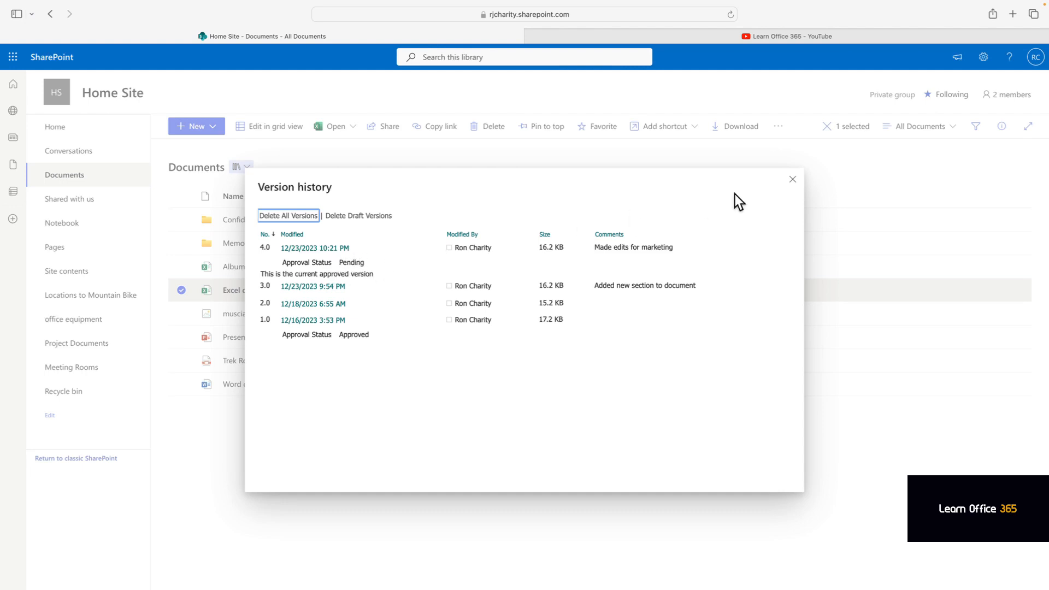
{"action": "left_click", "coordinate": [792, 181]}
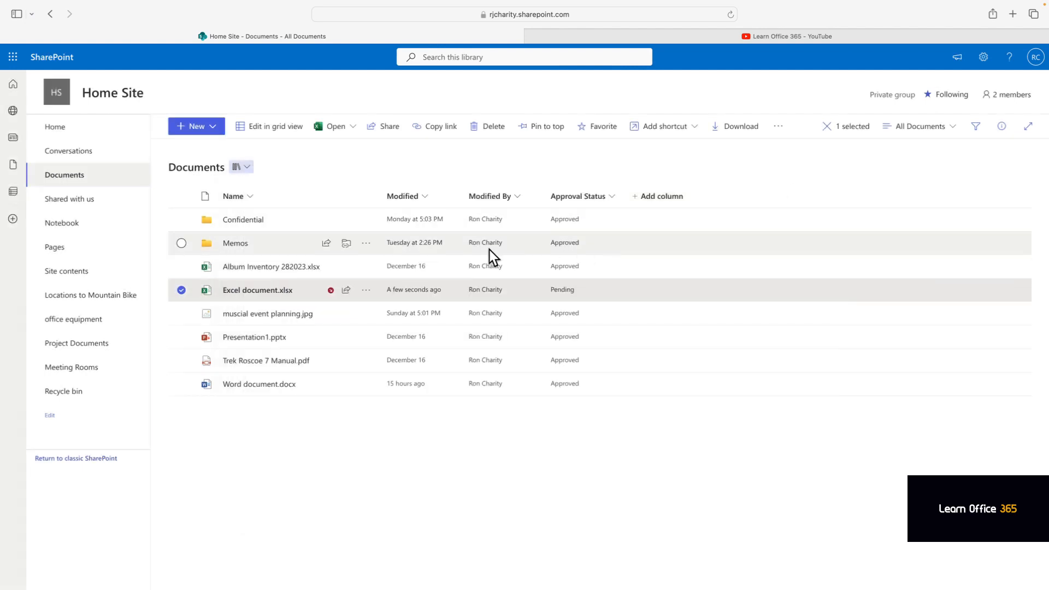
Set the approval status of Excel document.xlsx to Approved with the comment "Reviewed for quality - OK".
{"action": "left_click", "coordinate": [365, 292]}
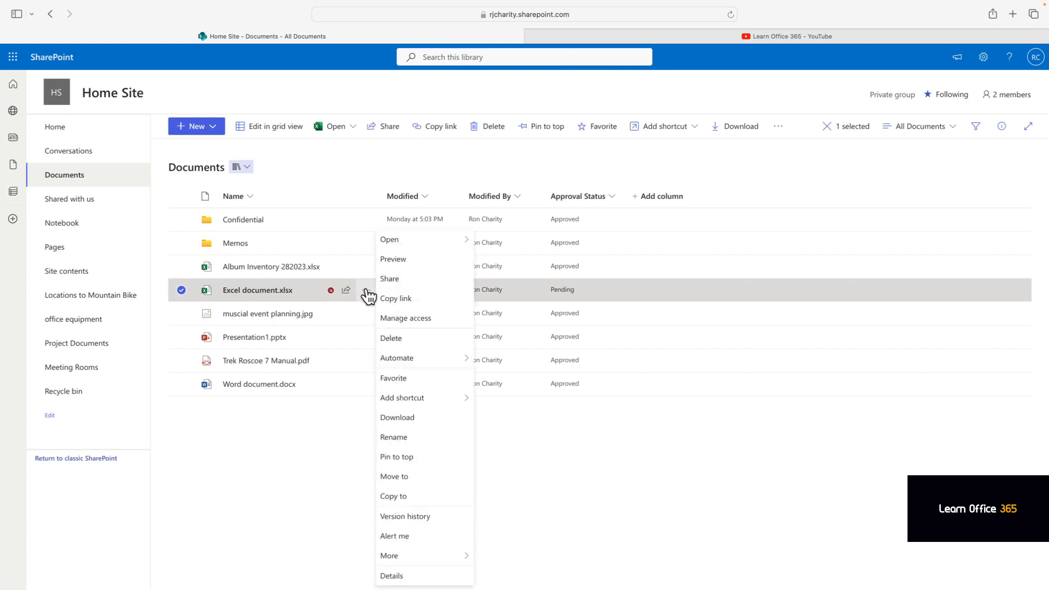
{"action": "mouse_move", "coordinate": [437, 558]}
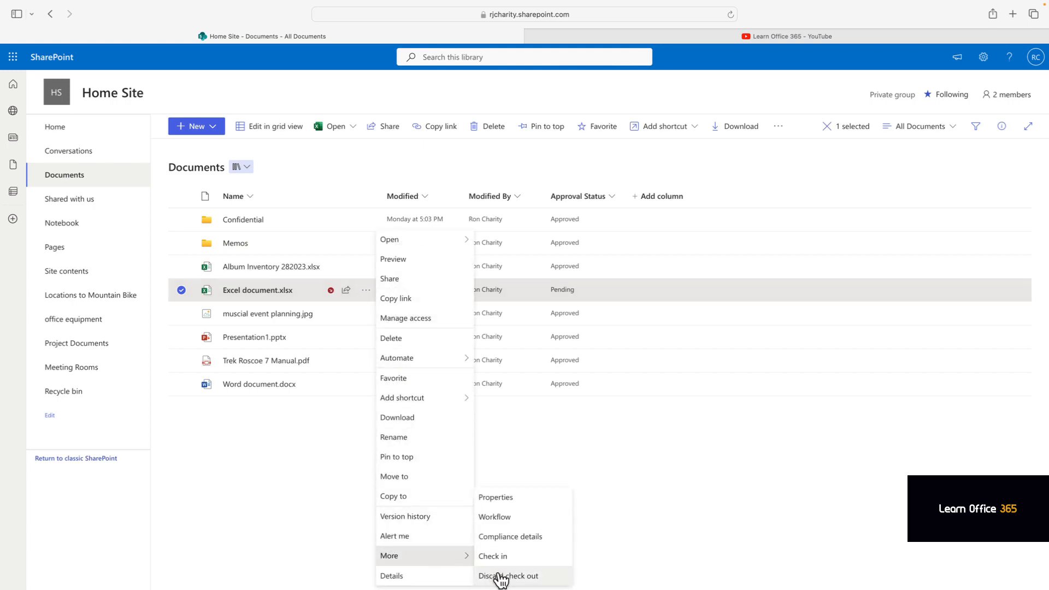
{"action": "left_click", "coordinate": [538, 579]}
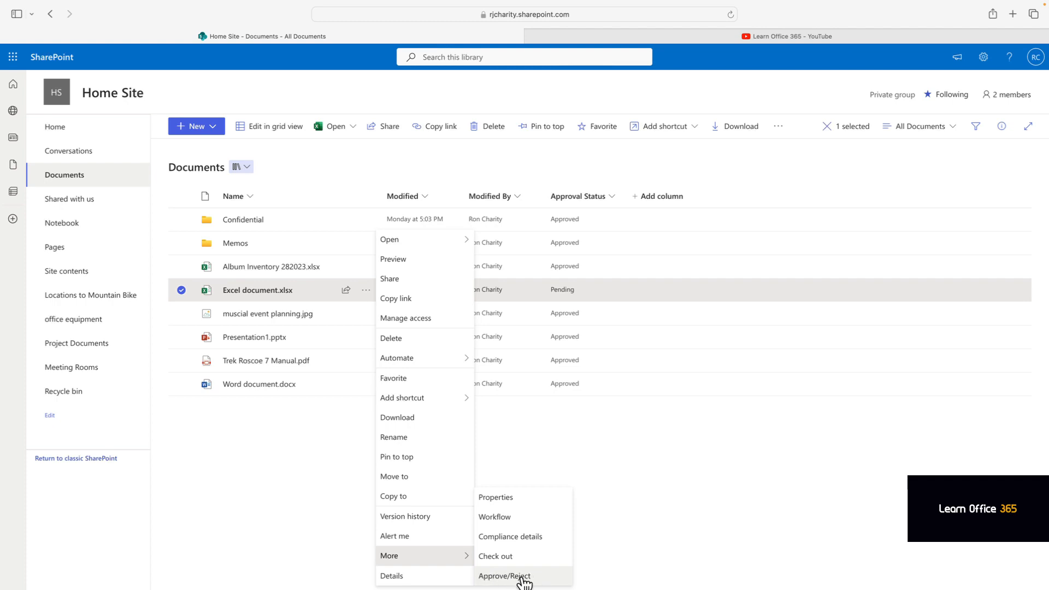
{"action": "left_click", "coordinate": [519, 577]}
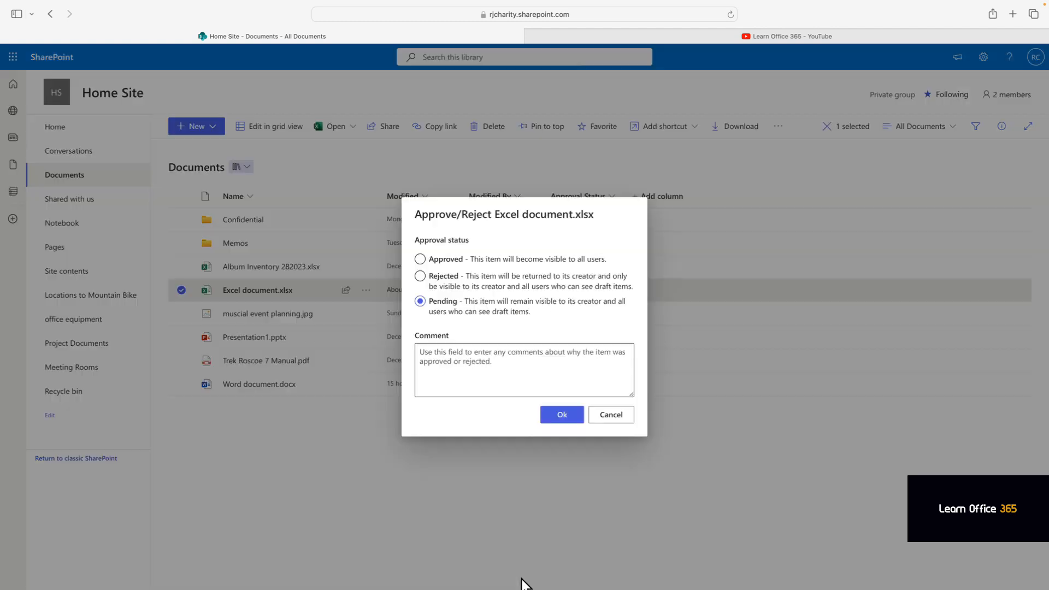
{"action": "left_click", "coordinate": [457, 266]}
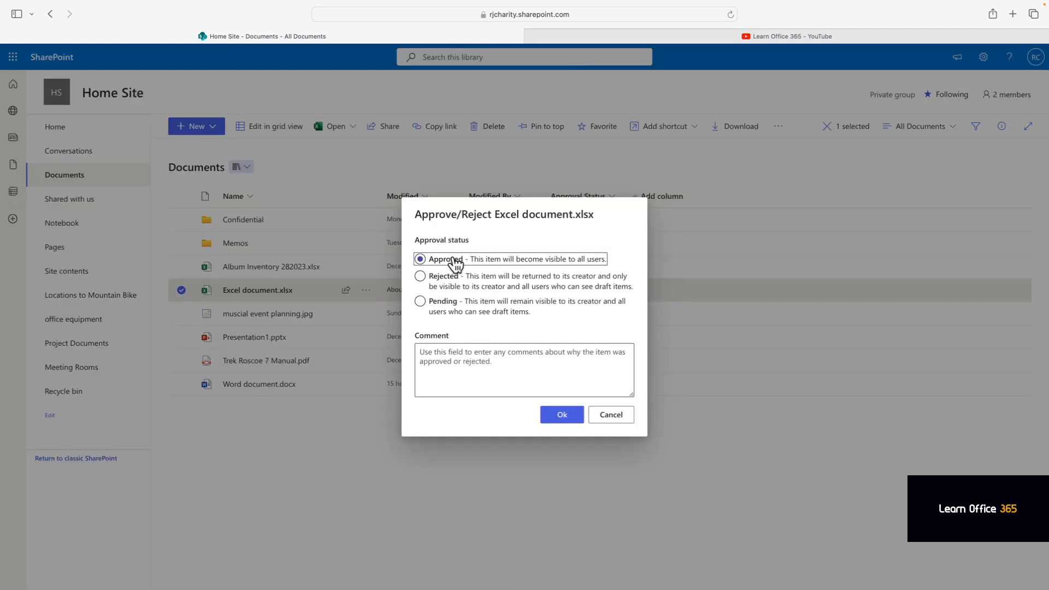
{"action": "left_click", "coordinate": [471, 361]}
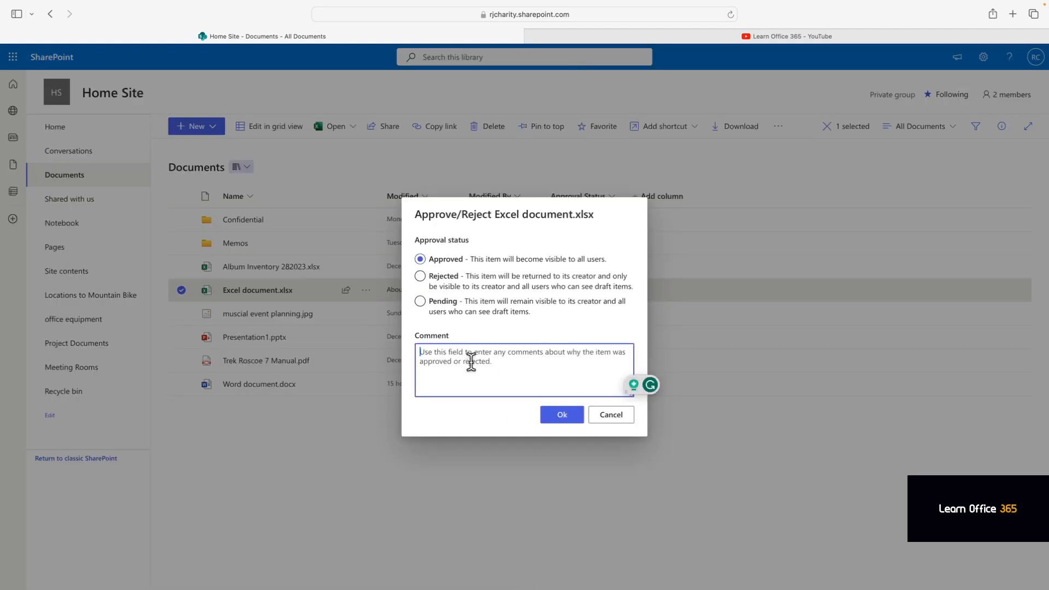
{"action": "type", "text": "revie"}
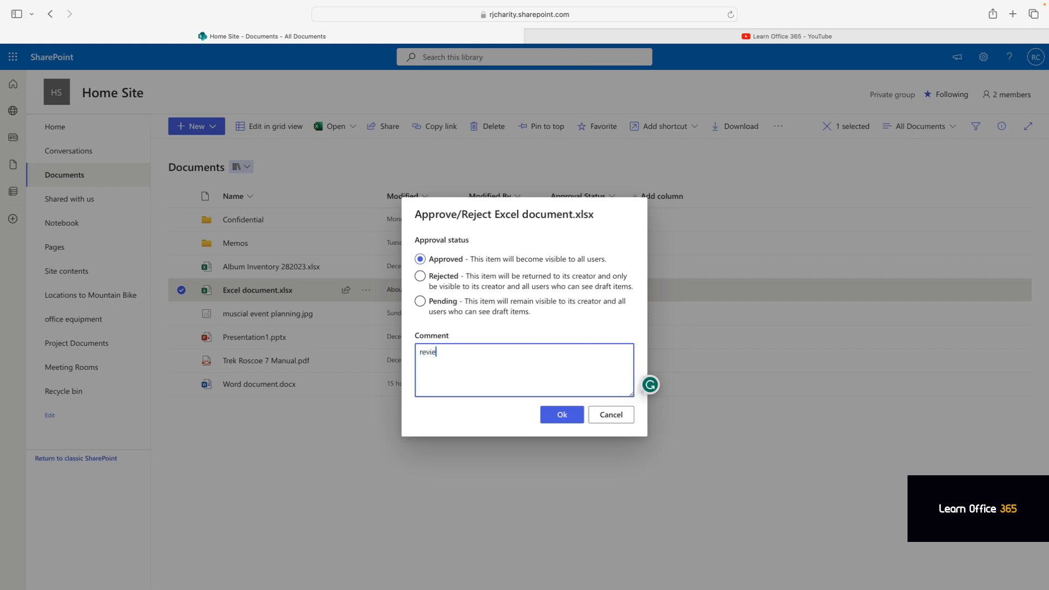
{"action": "type", "text": "wed for quality - OK"}
{"action": "left_click", "coordinate": [422, 355]}
{"action": "key", "text": "BackSpace"}
{"action": "type", "text": "R"}
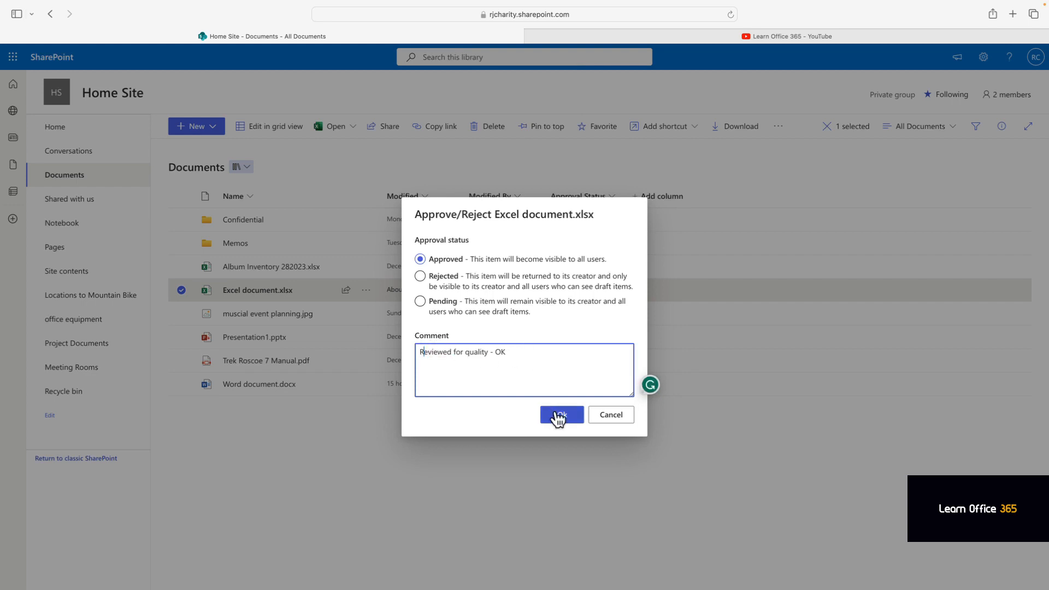
{"action": "left_click", "coordinate": [554, 415]}
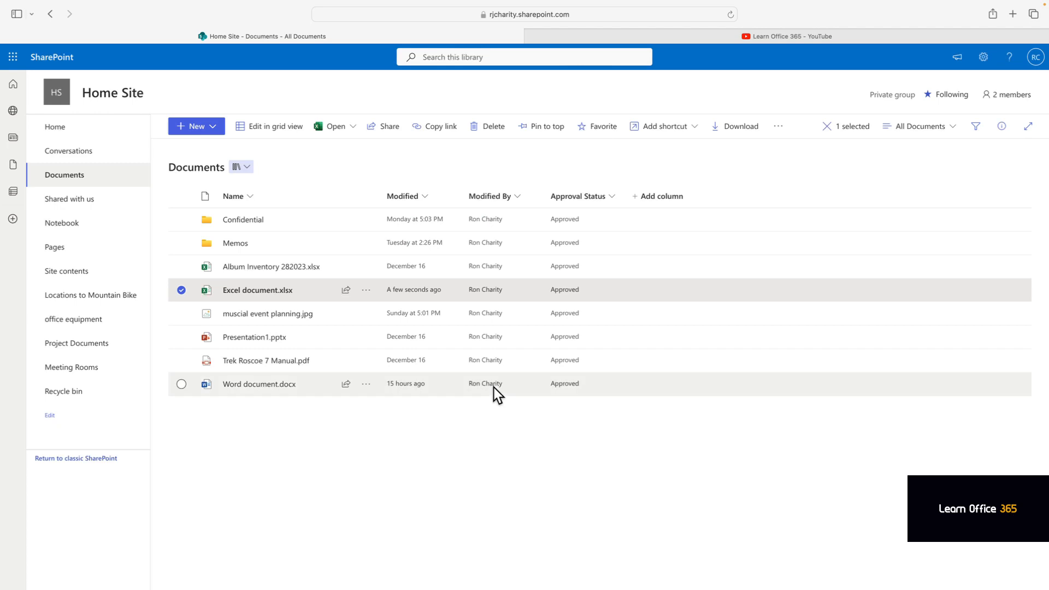
Open the version history of the approved Excel document.xlsx.
{"action": "left_click", "coordinate": [366, 291]}
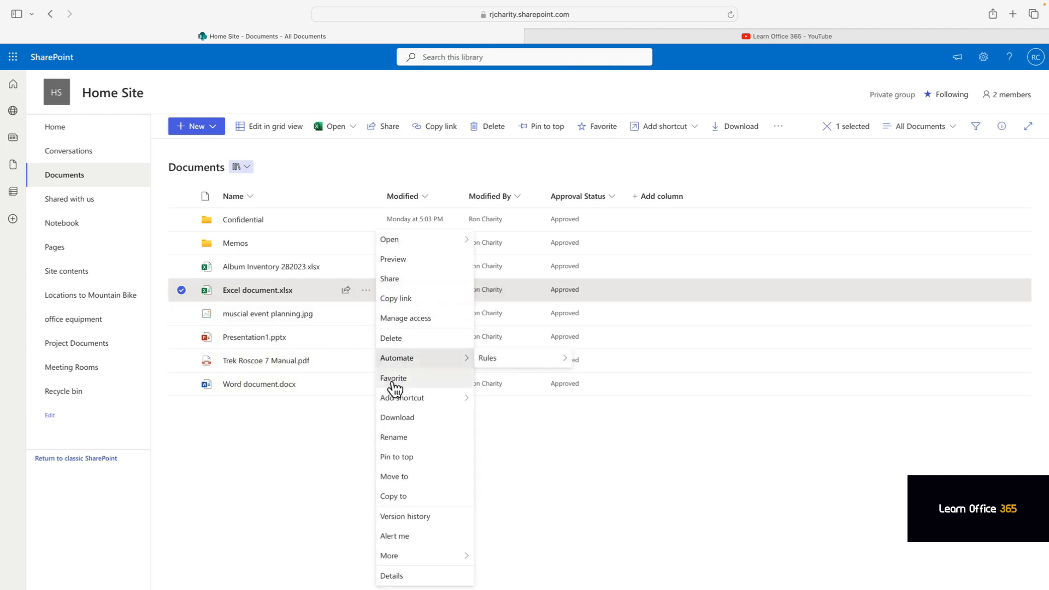
{"action": "left_click", "coordinate": [417, 518]}
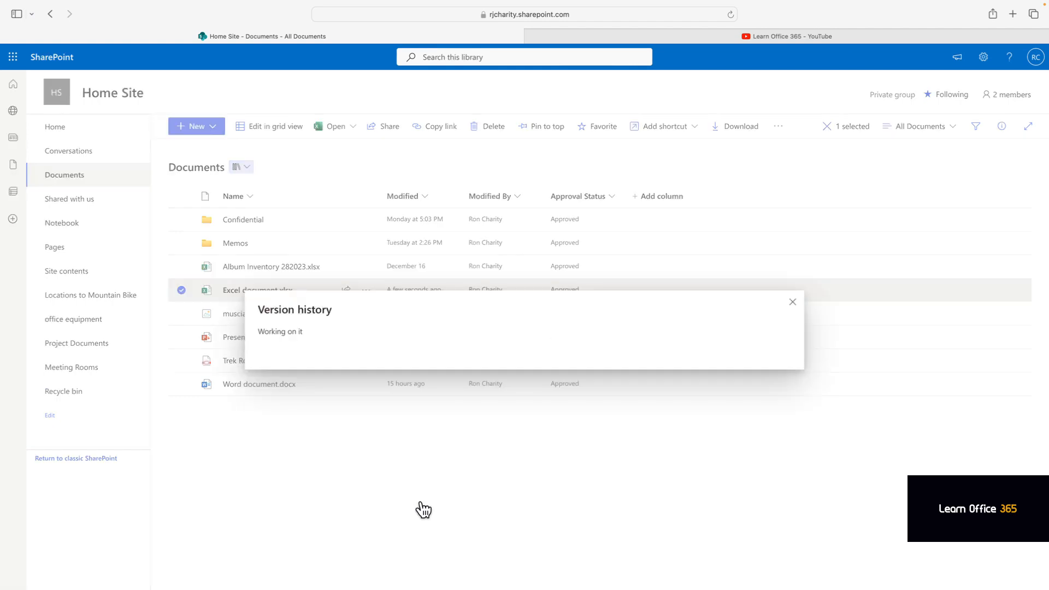